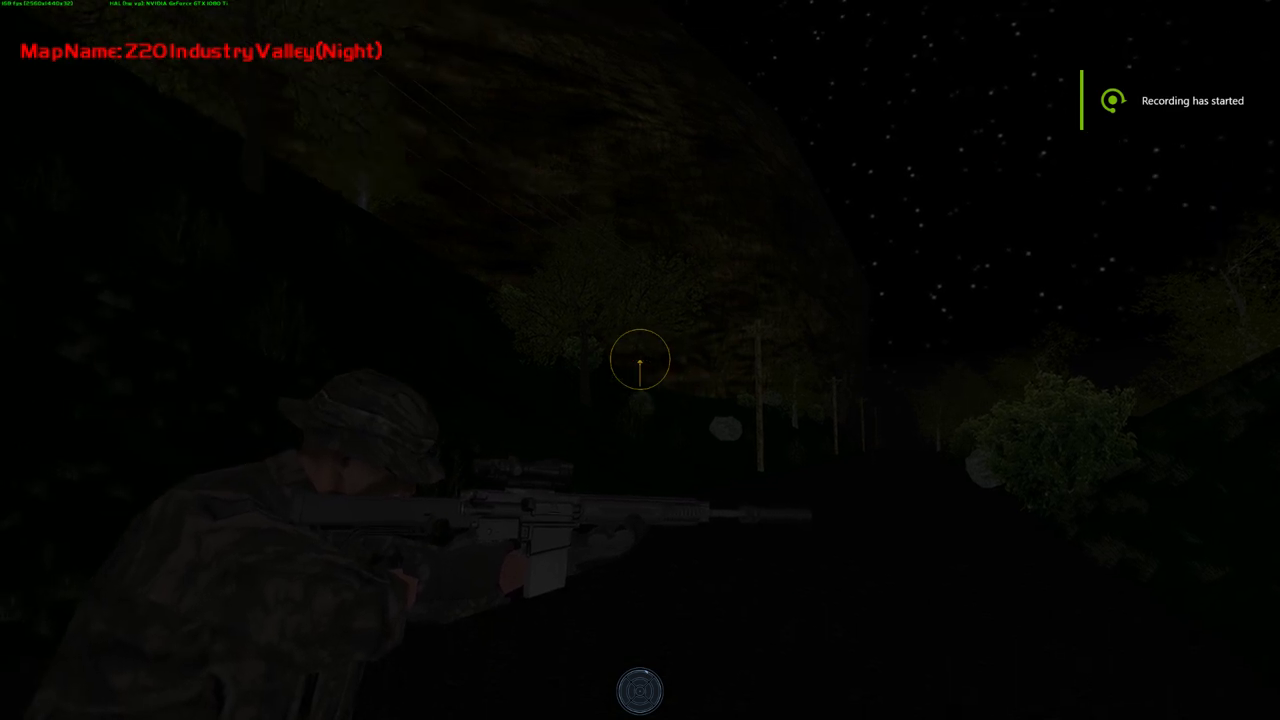
key("n")
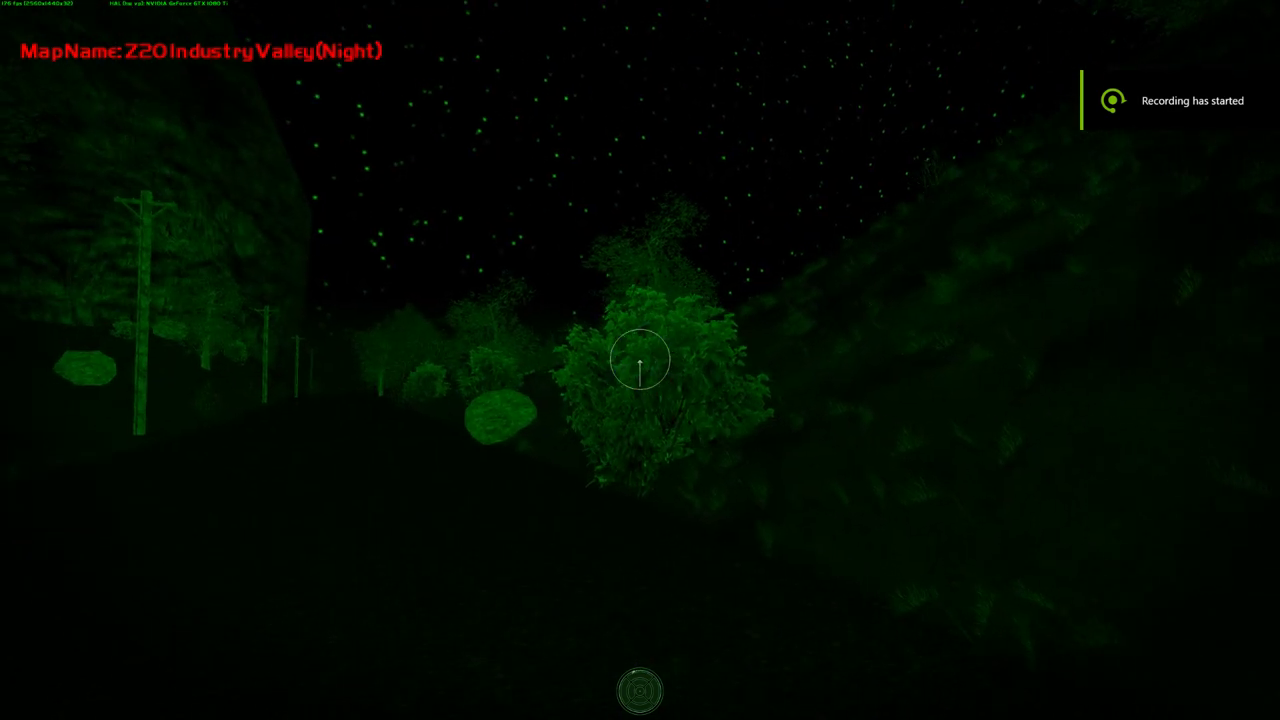
key("m")
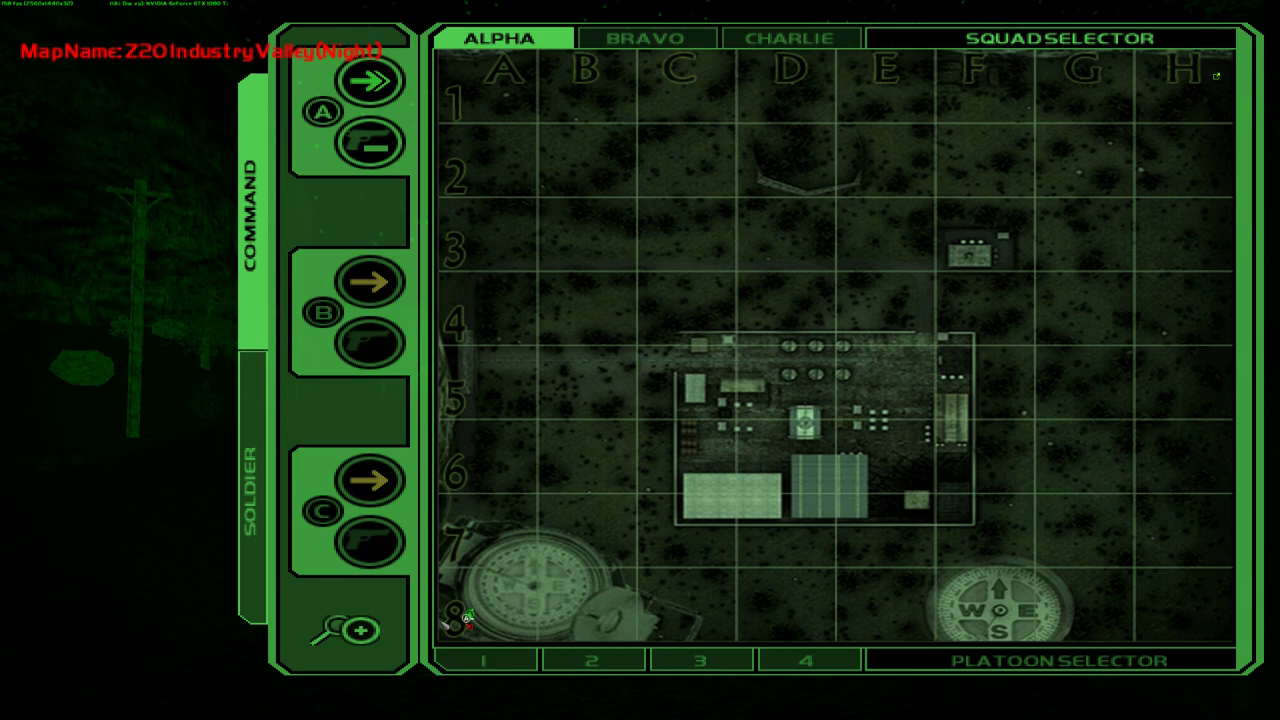
key("m")
key("w")
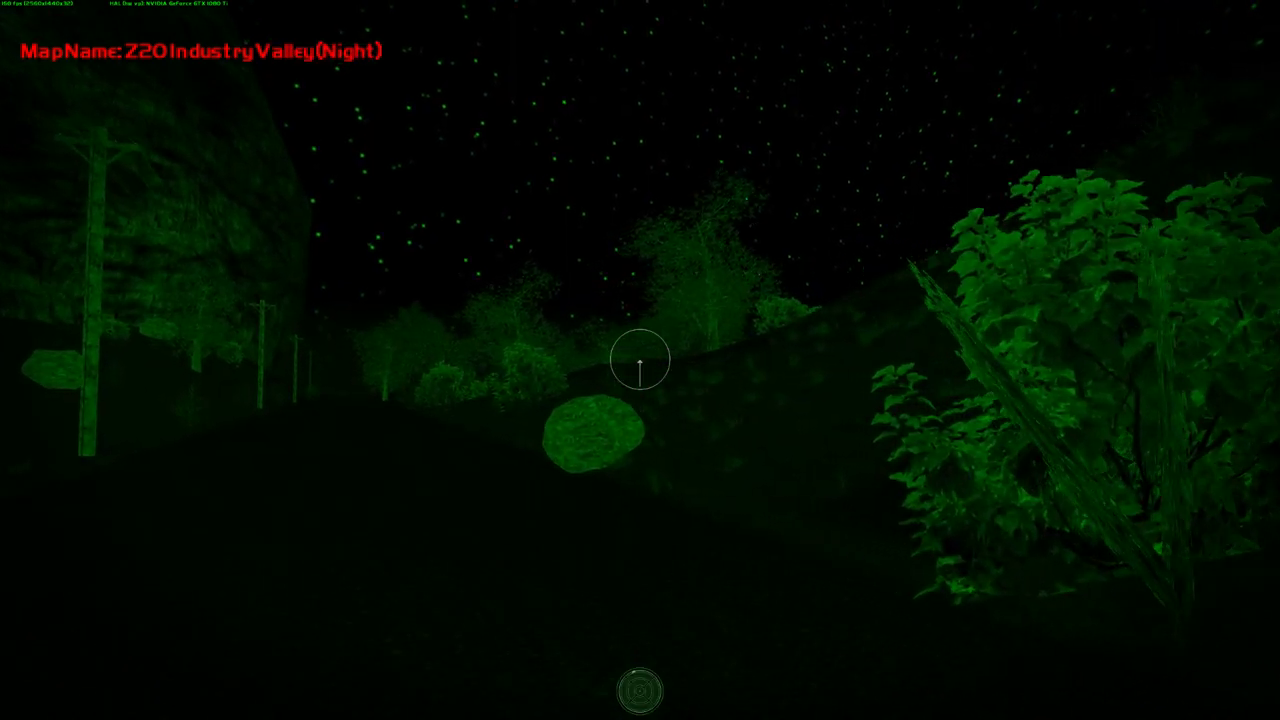
key("w")
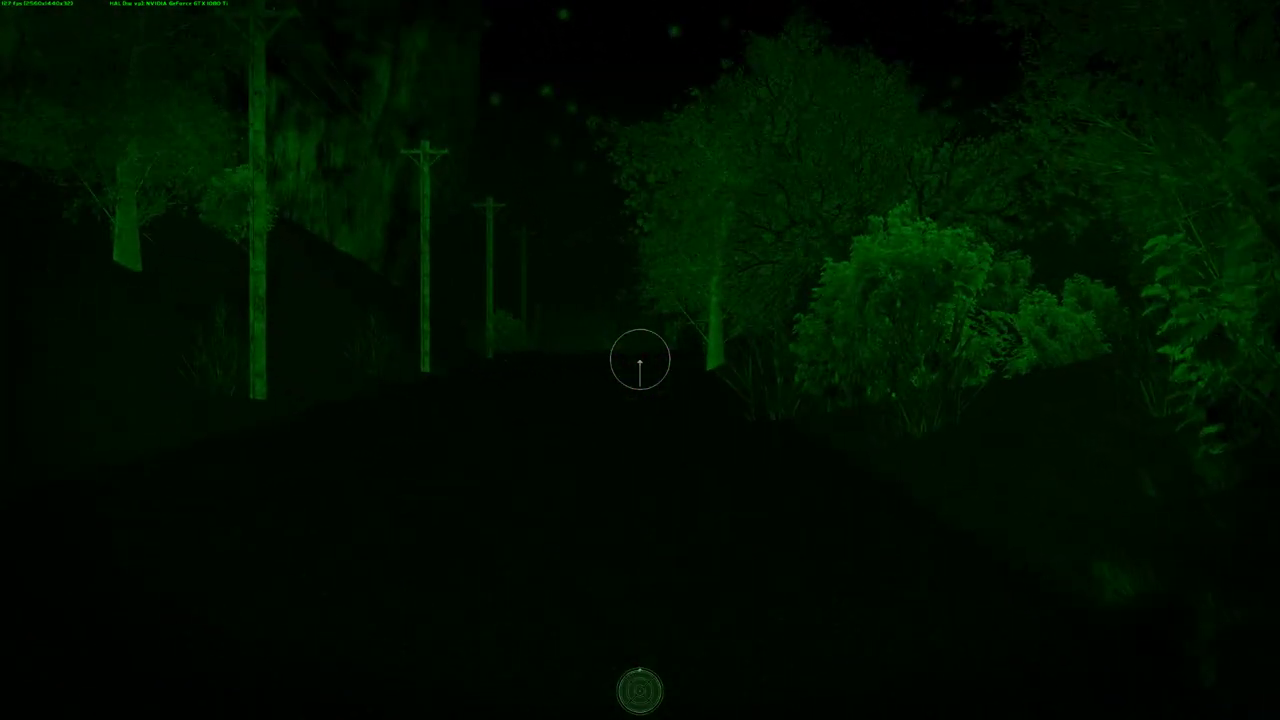
key("w")
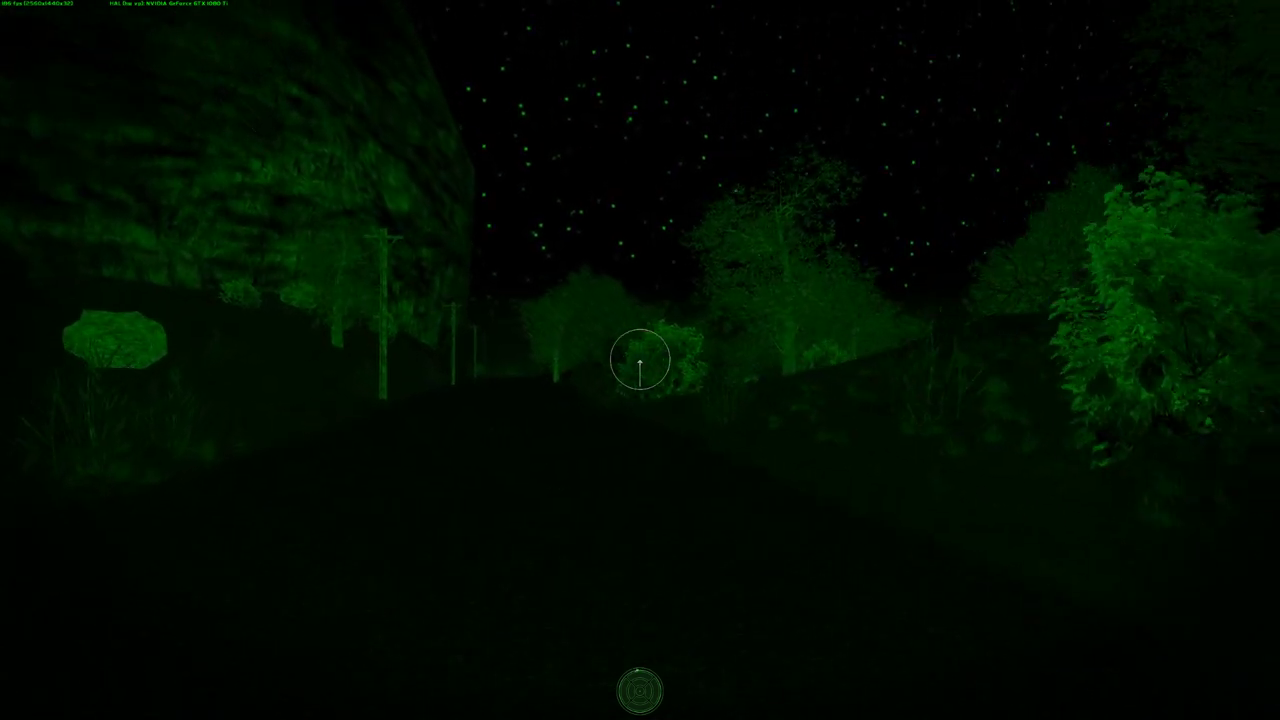
key("w")
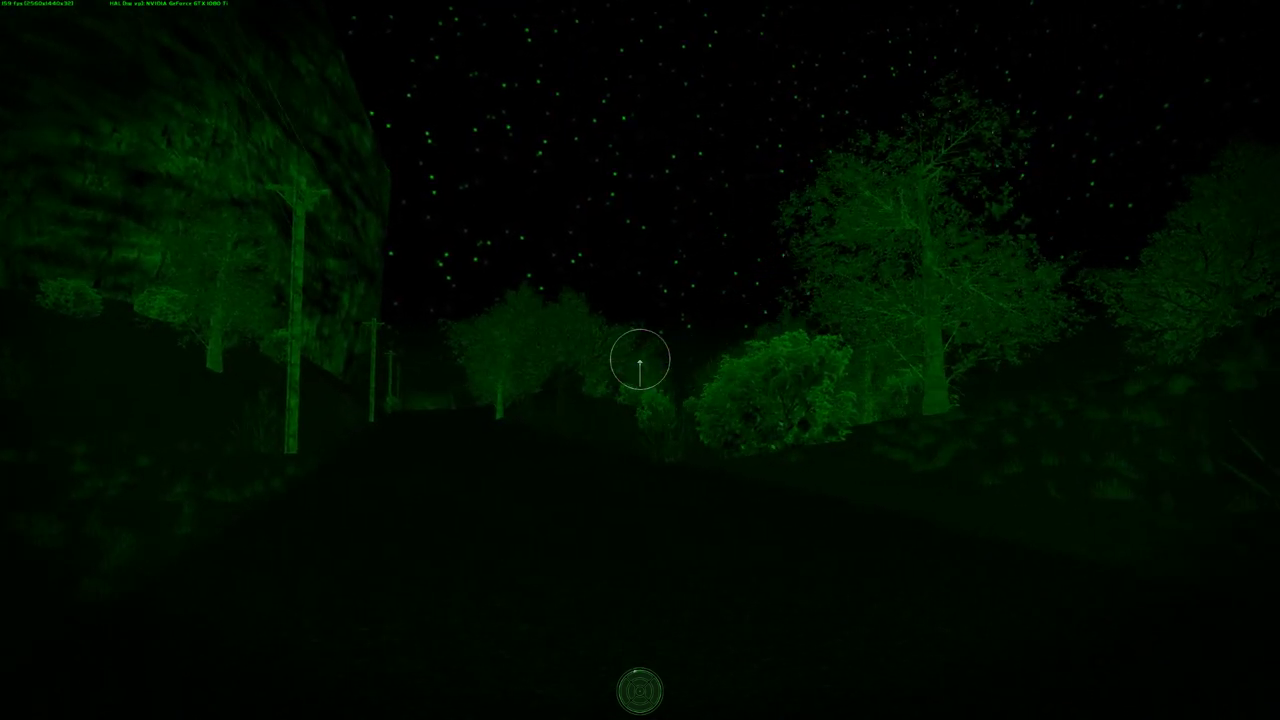
key("m")
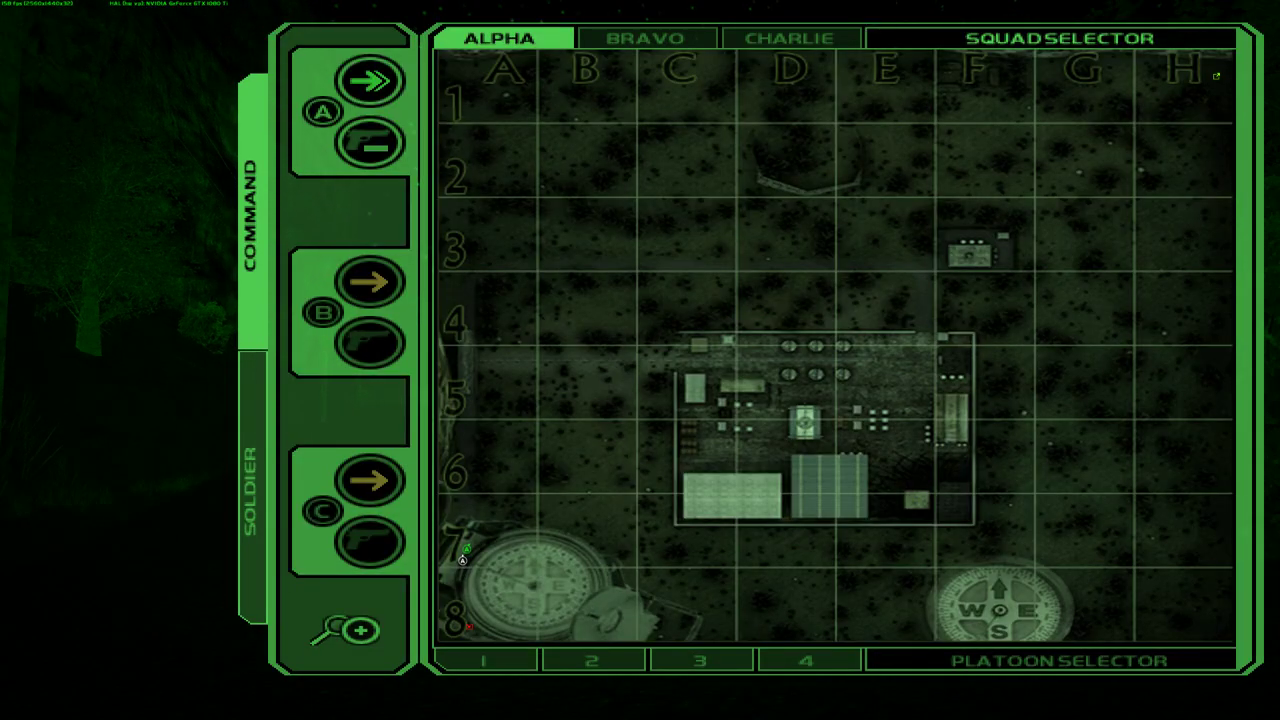
key("m")
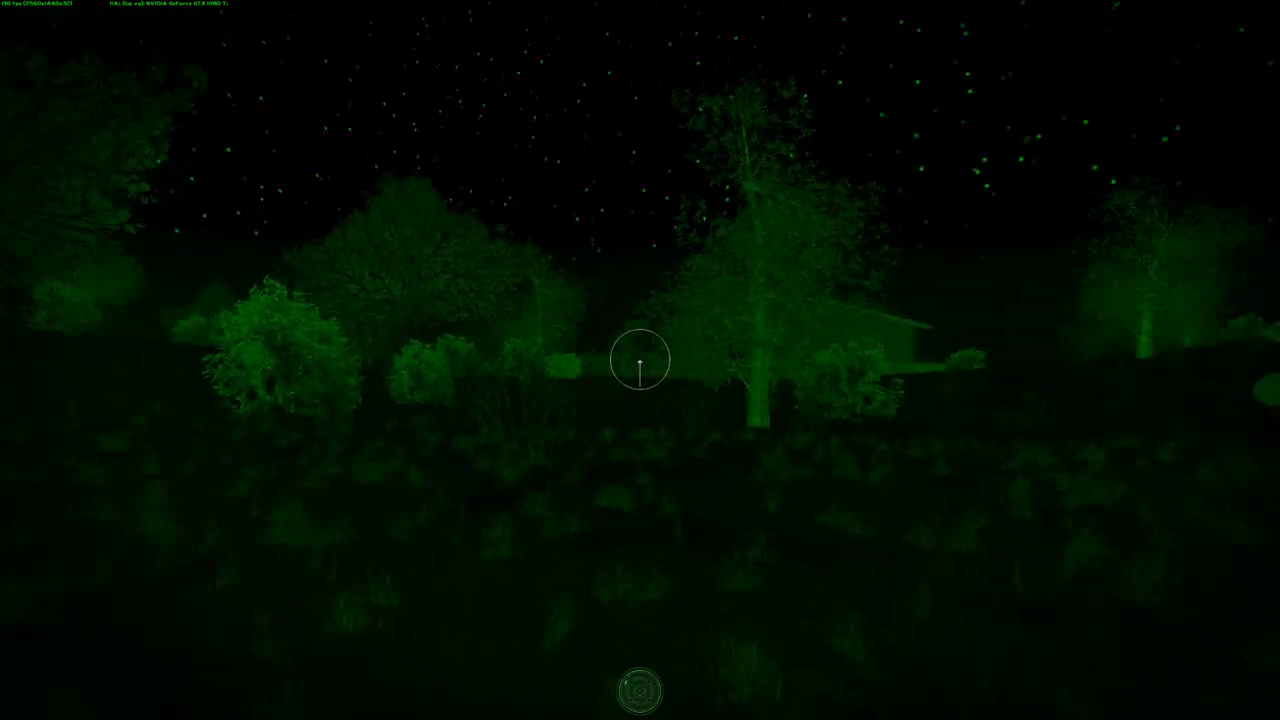
key("w")
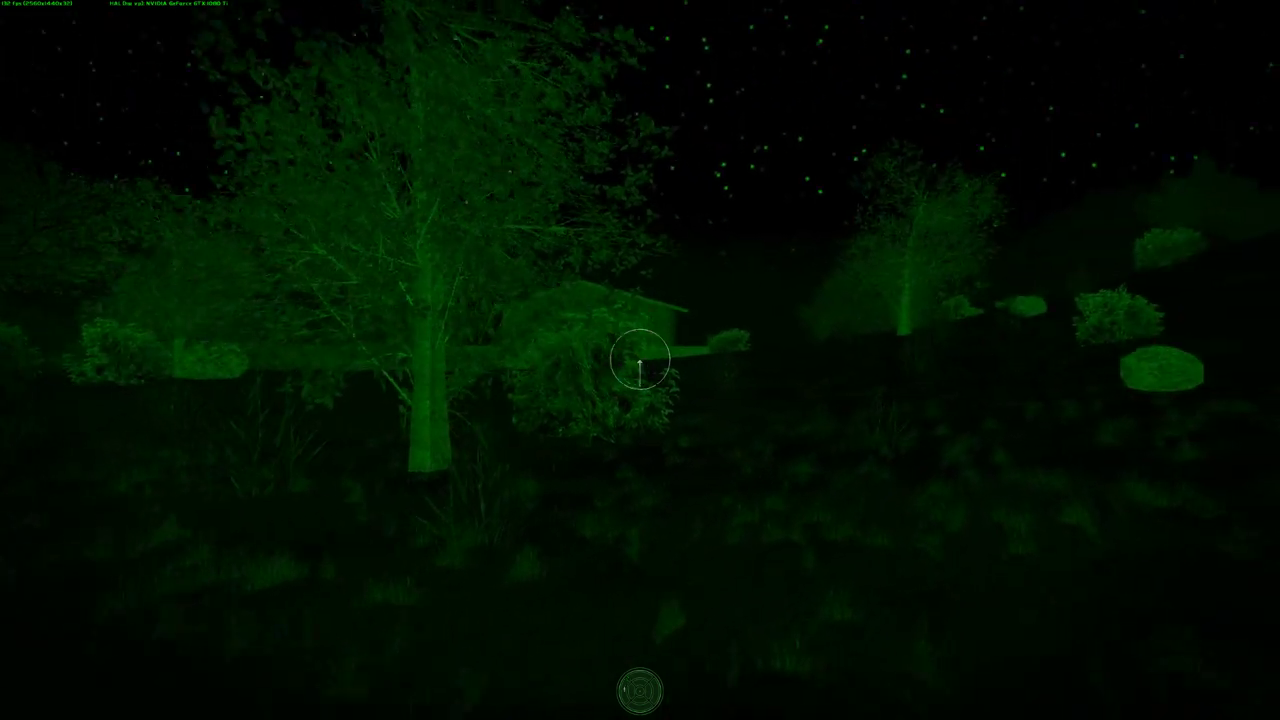
key("w")
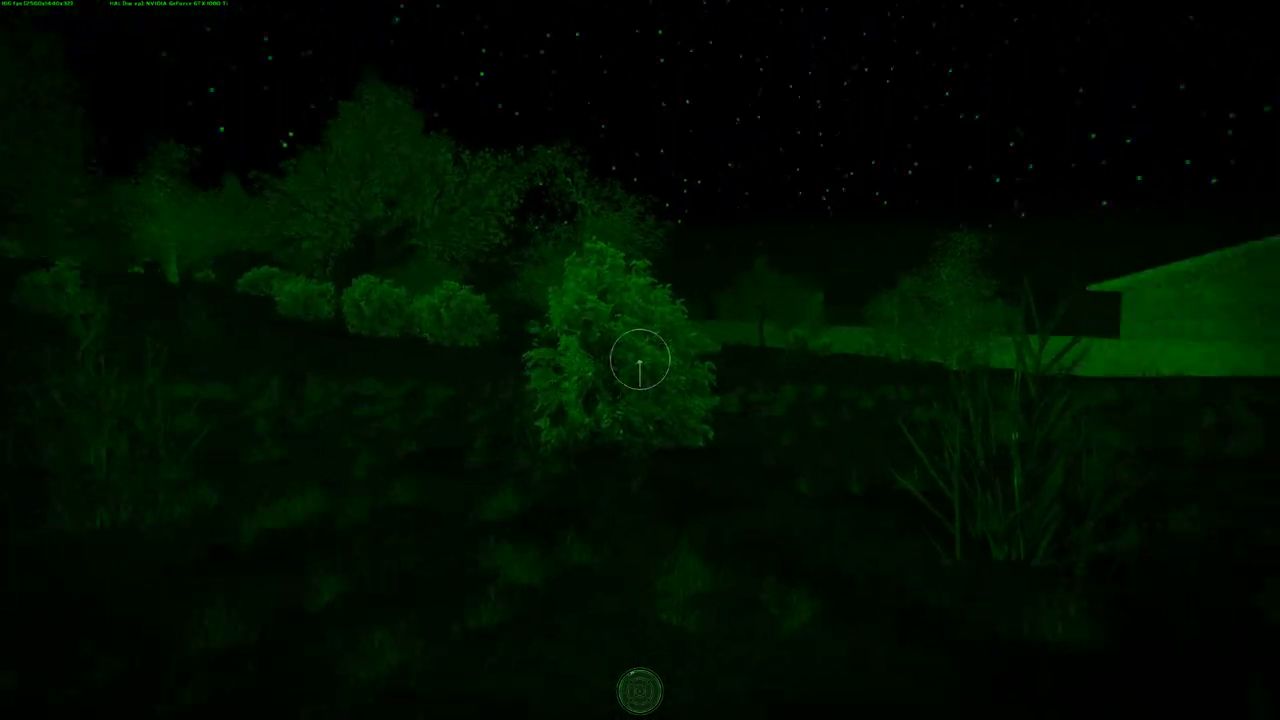
key("w")
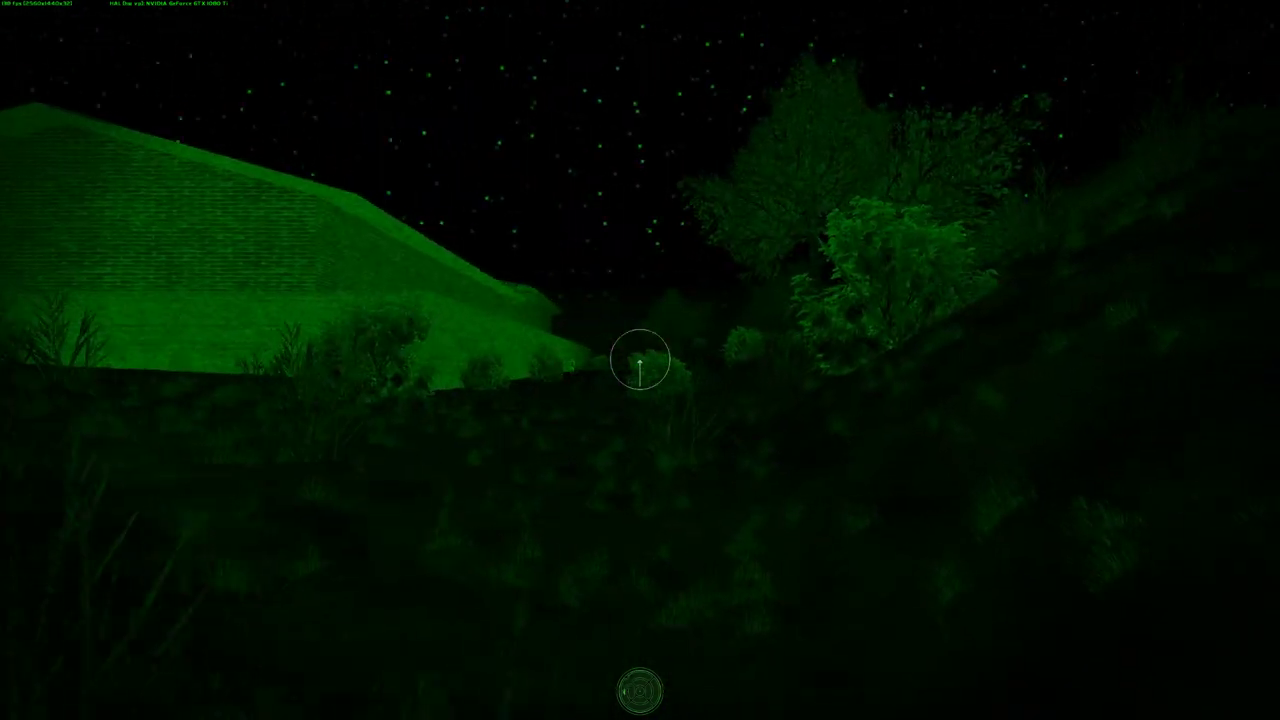
key("w")
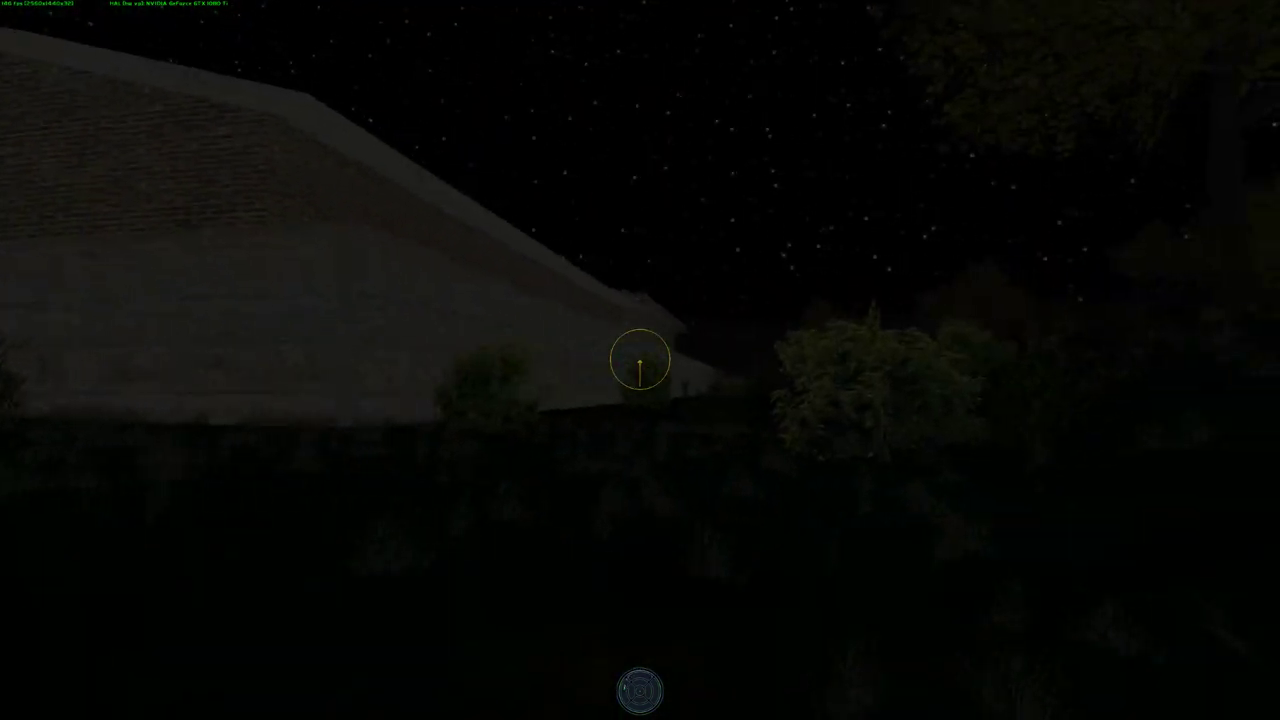
key("n")
key("w")
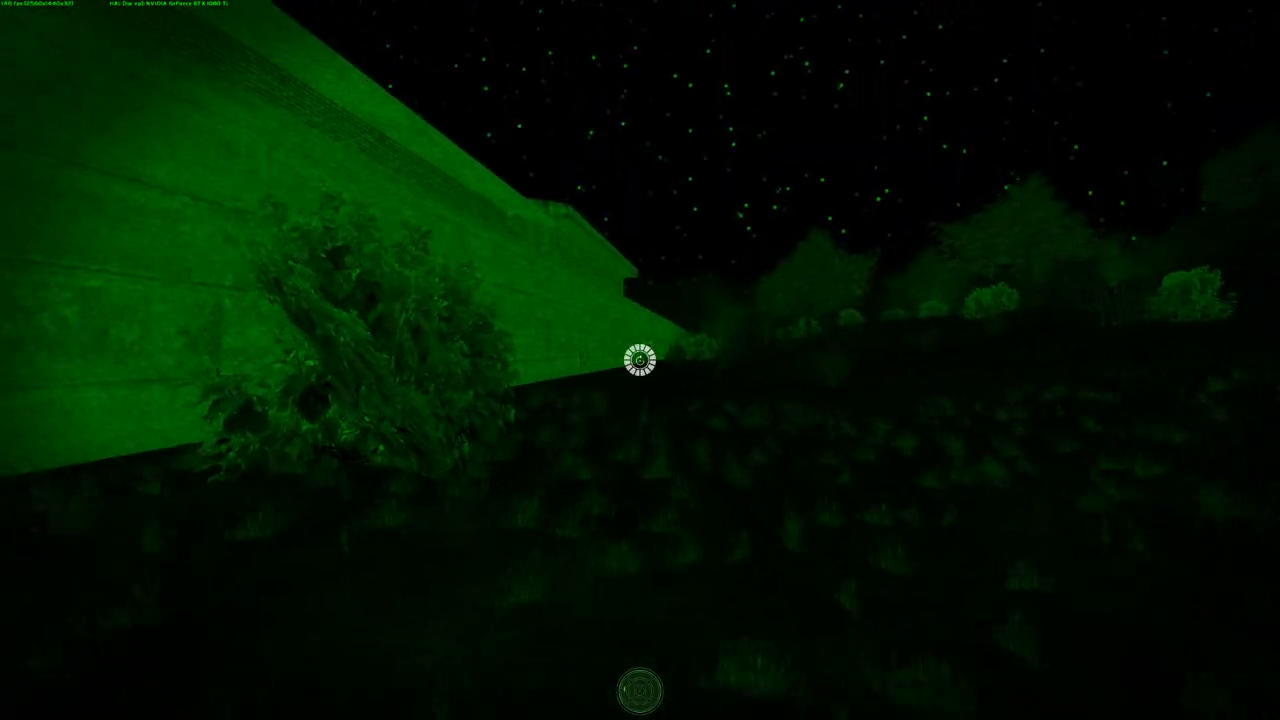
key("w")
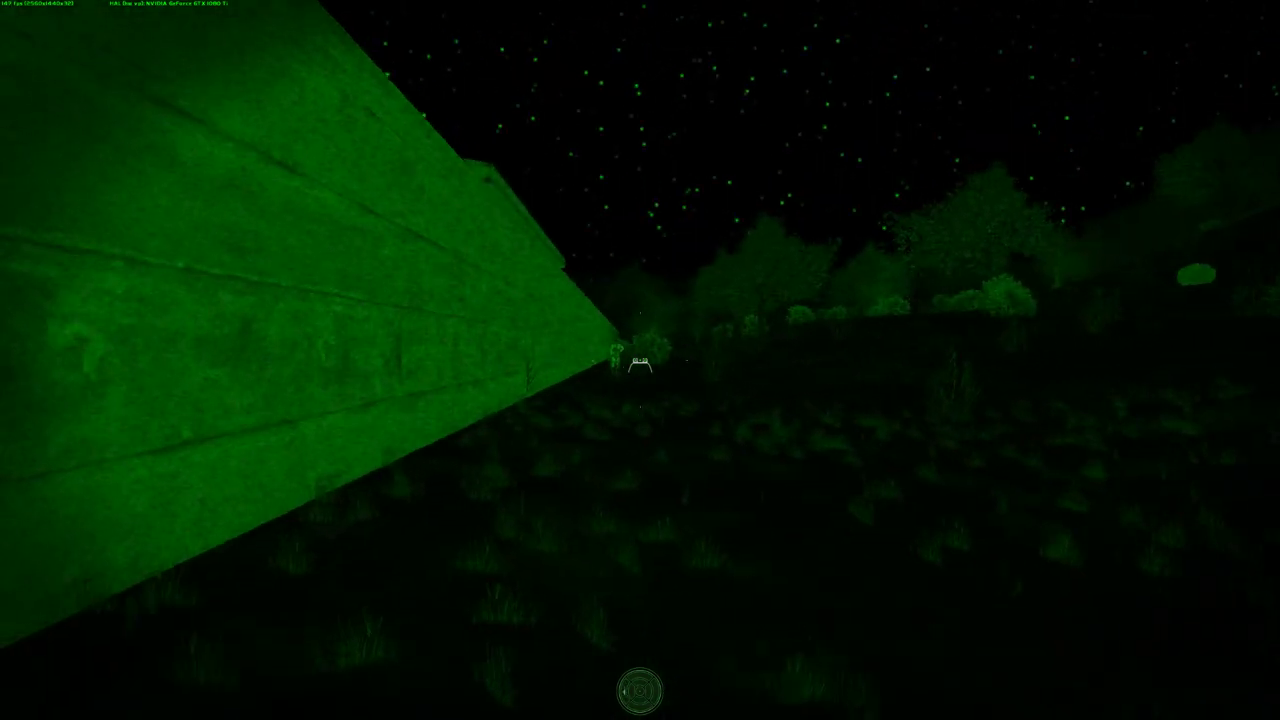
key("w")
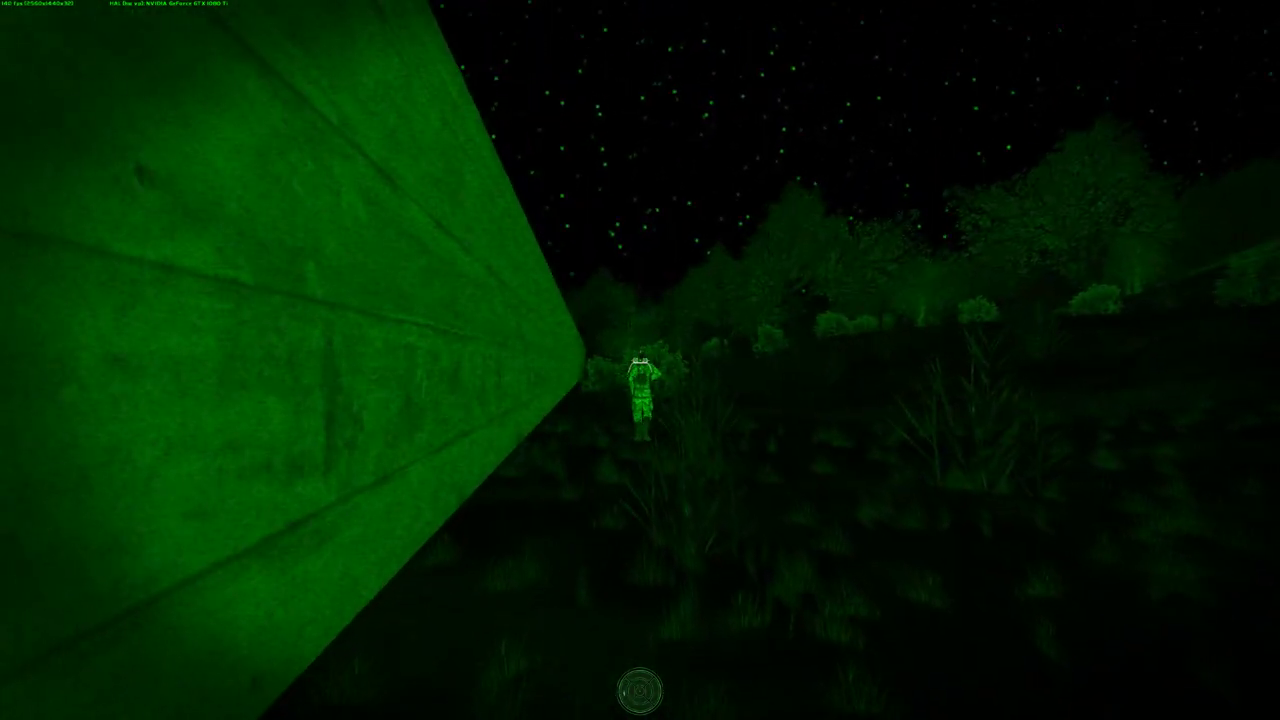
key("w")
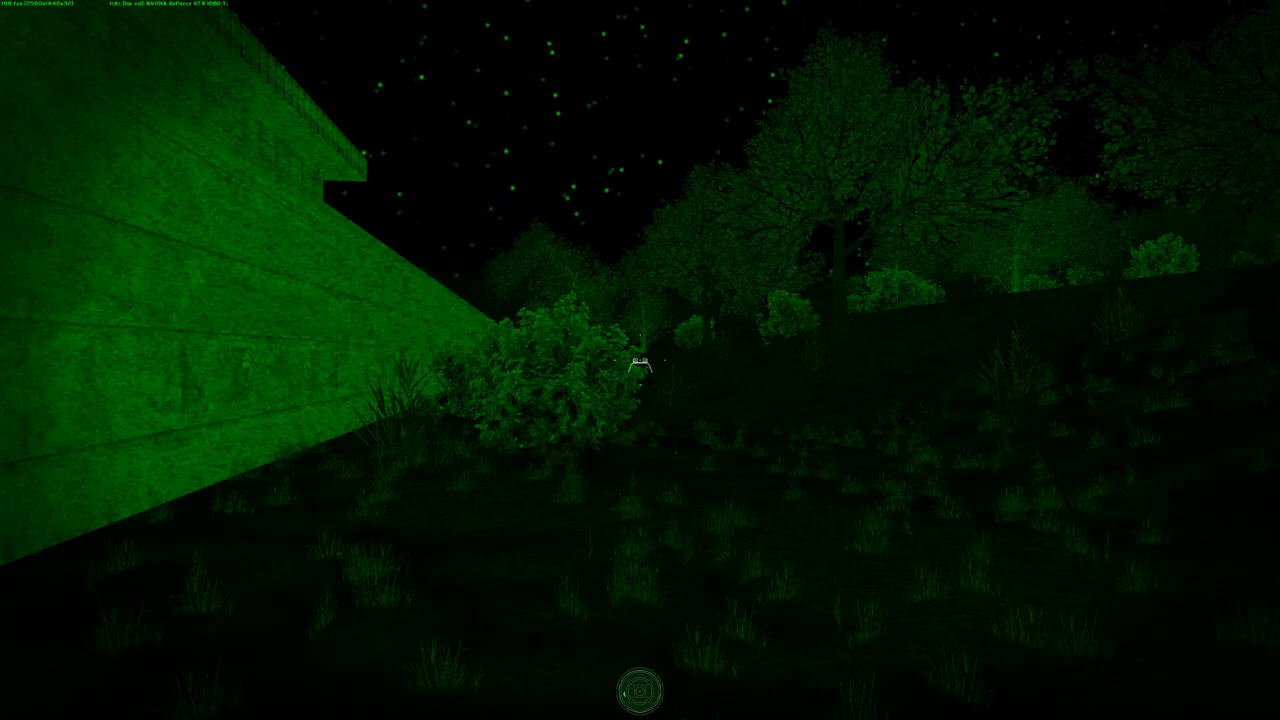
key("w")
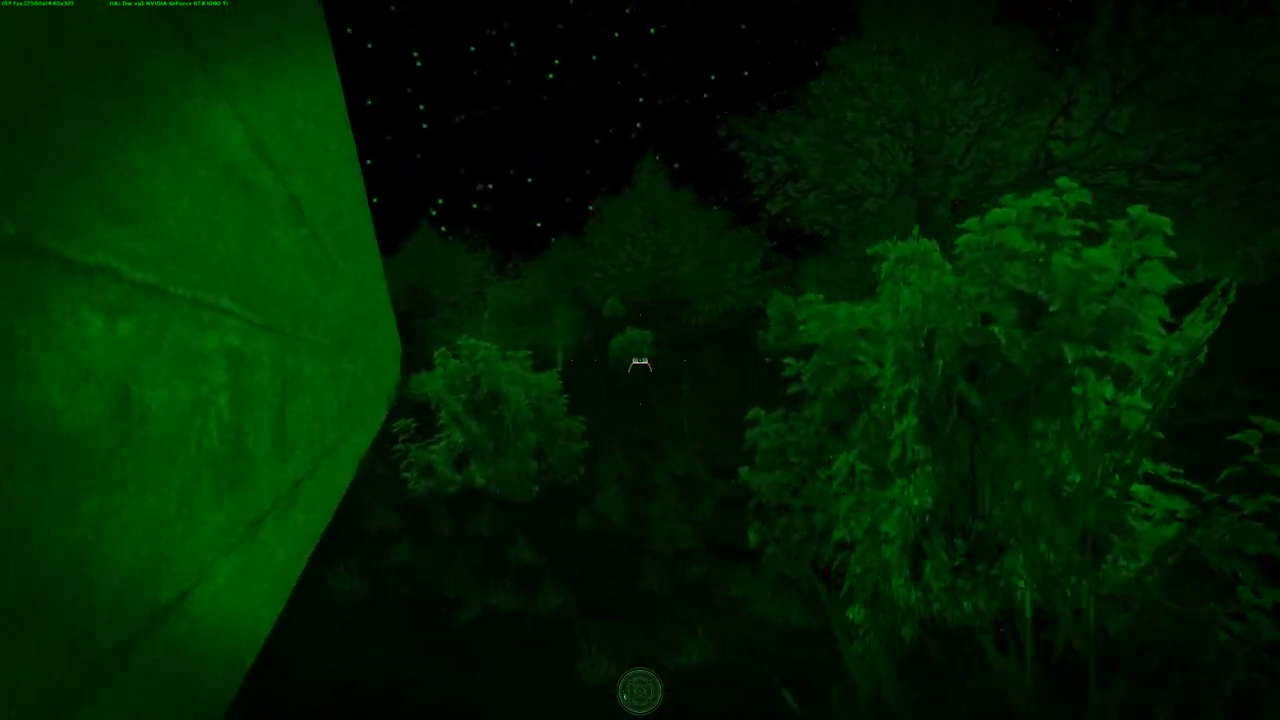
key("w")
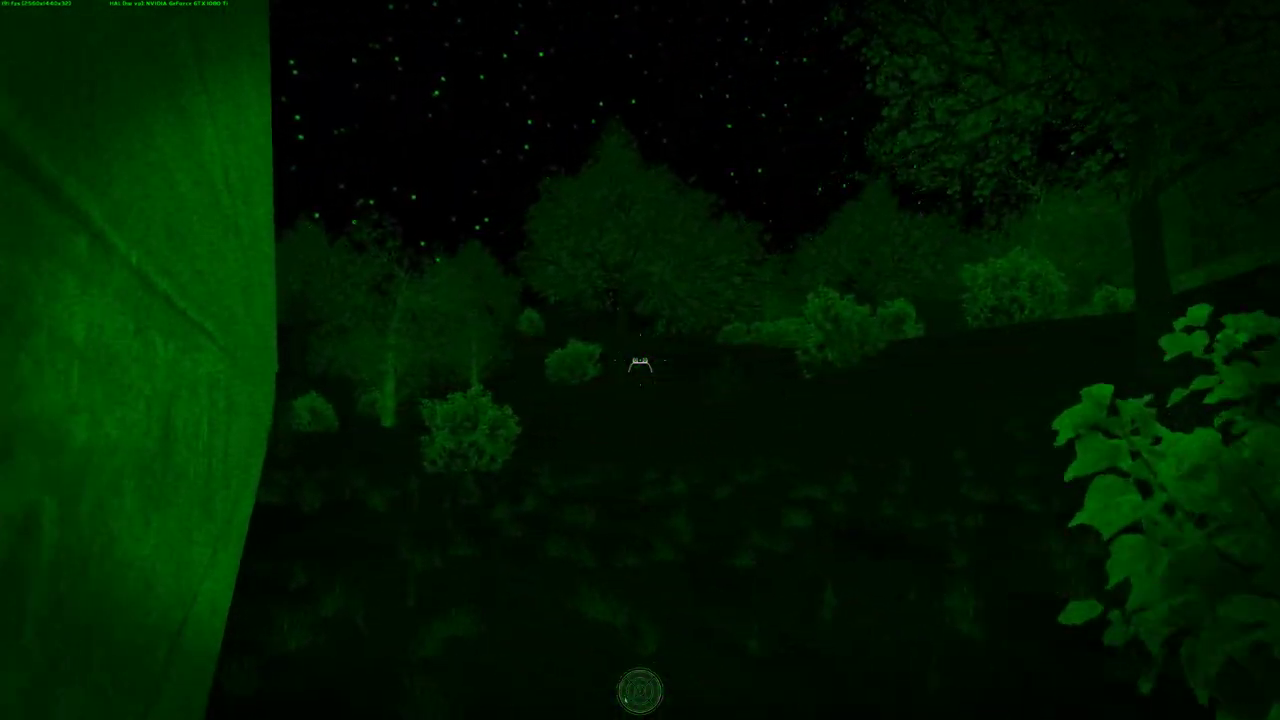
key("a")
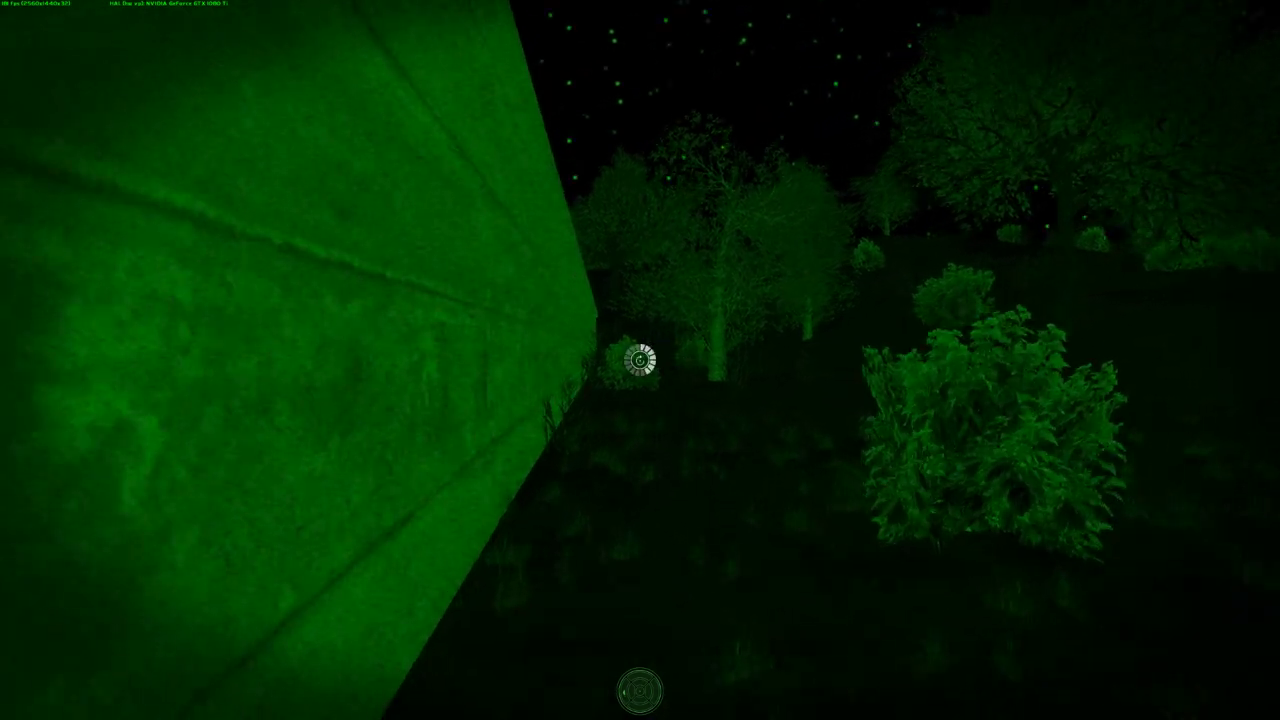
key("w")
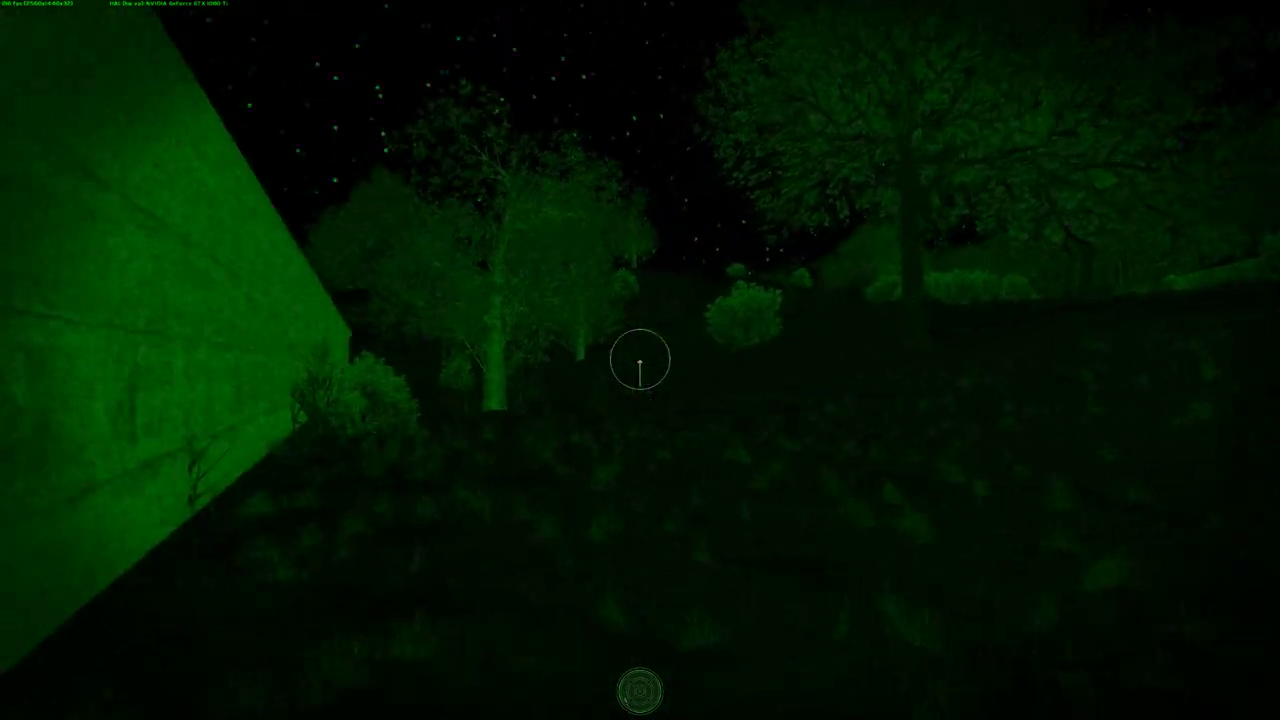
key("w")
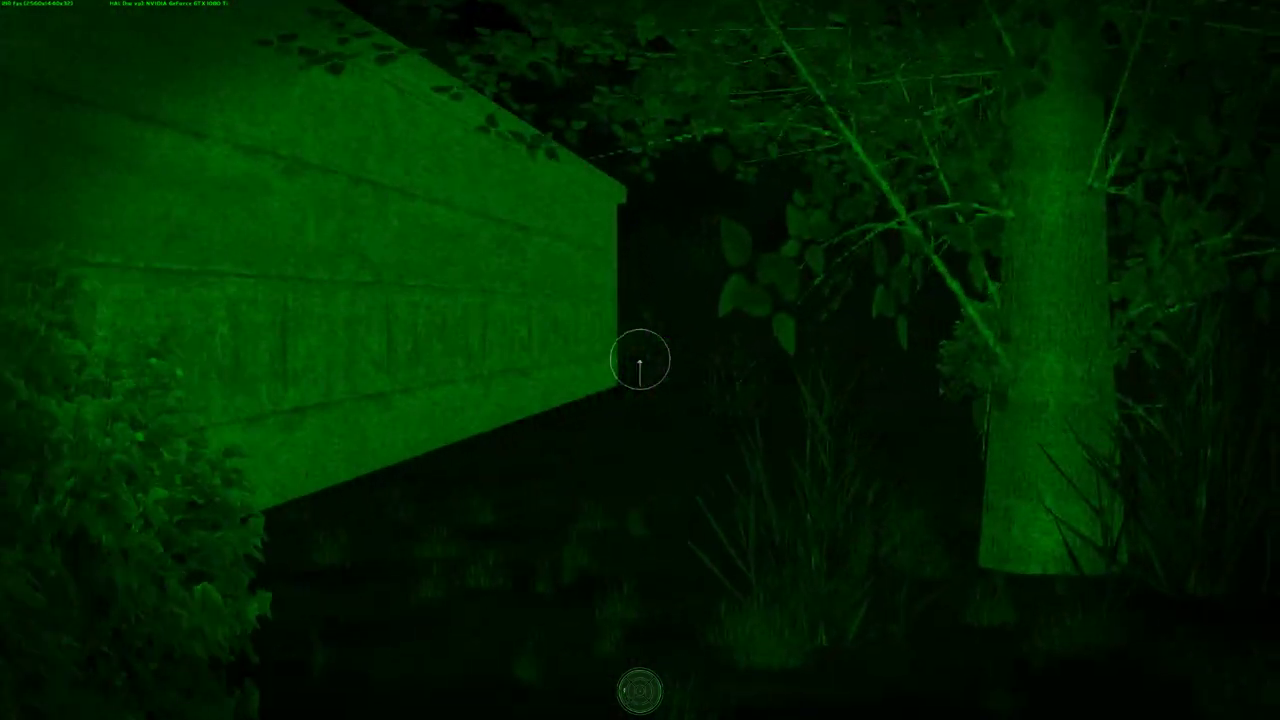
key("w")
key("w")
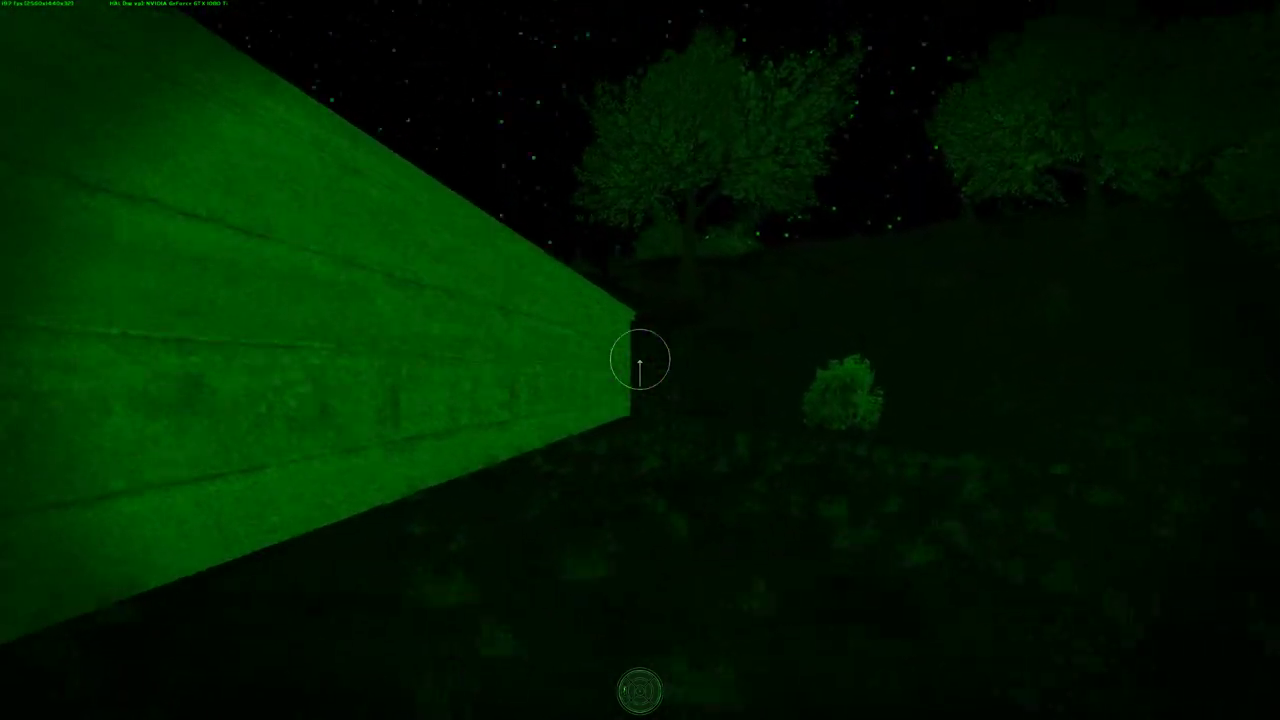
key("w")
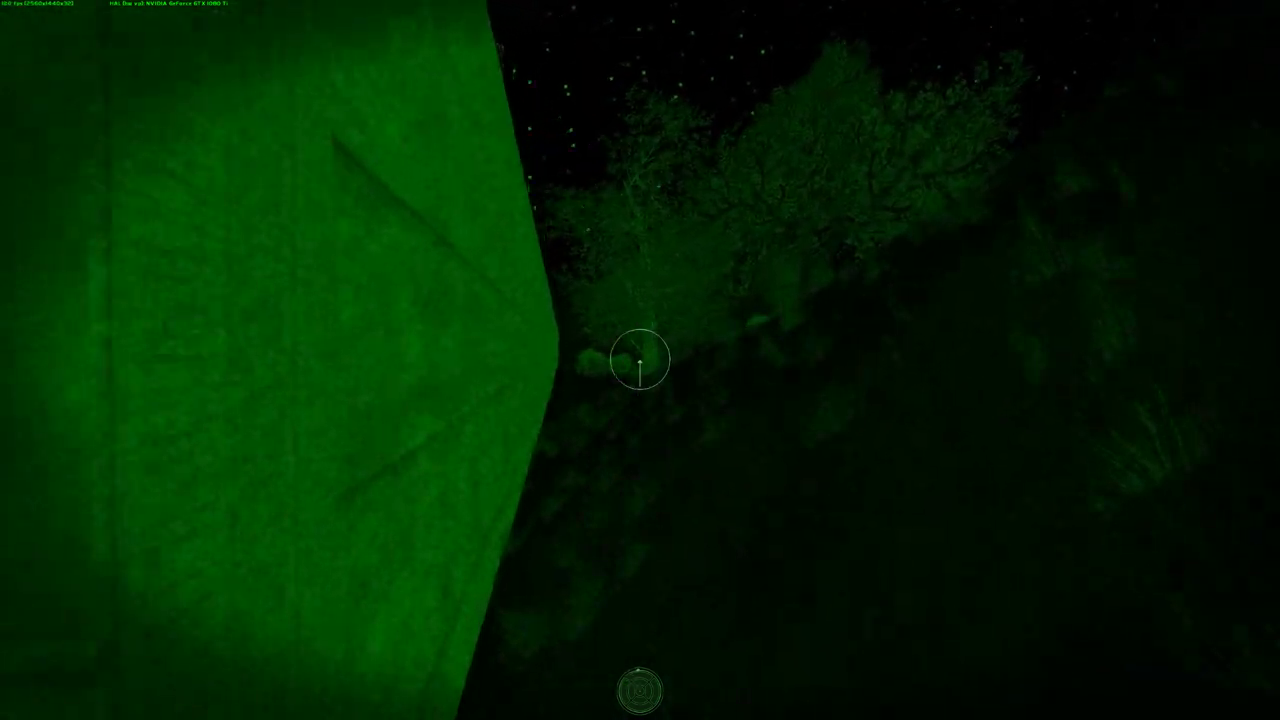
key("w")
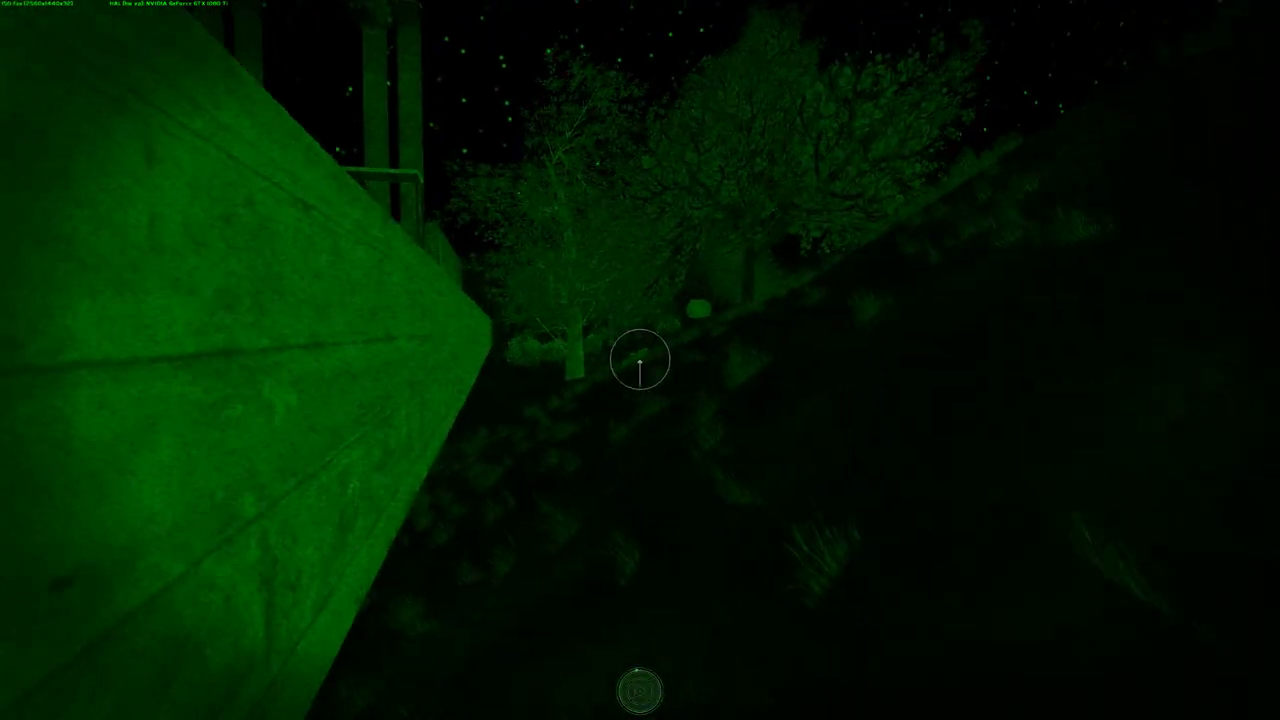
key("w")
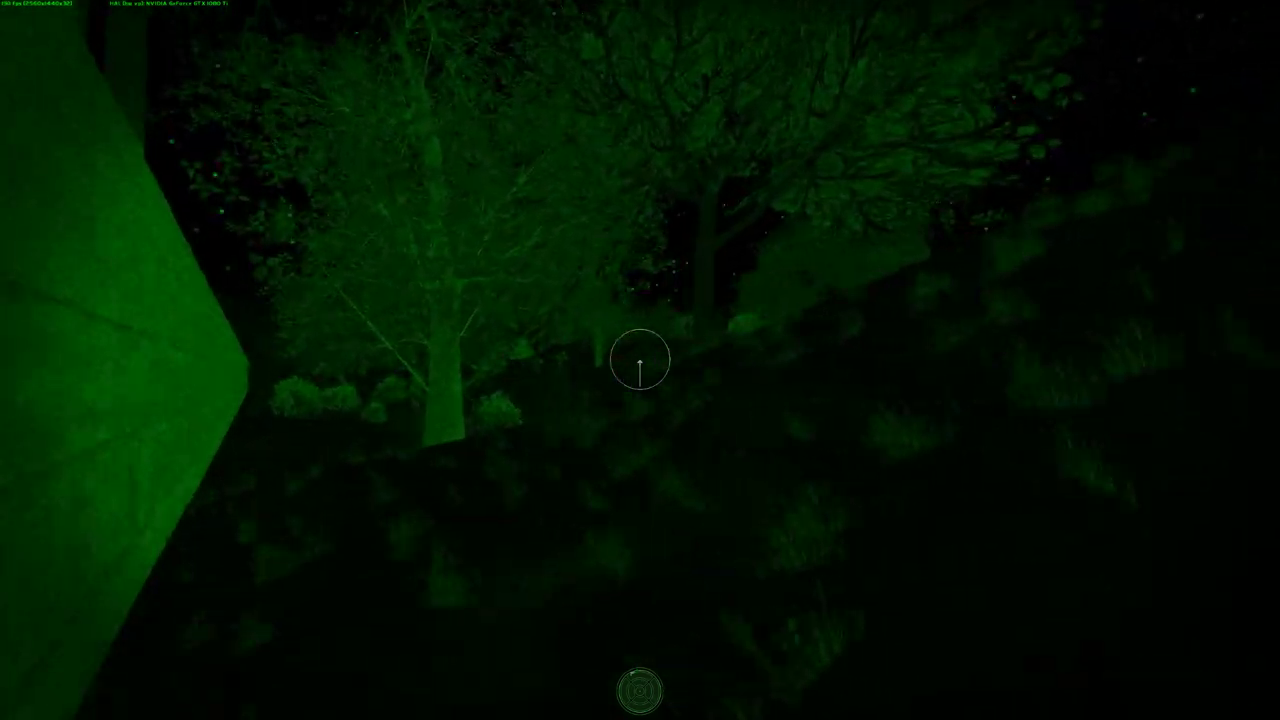
key("w")
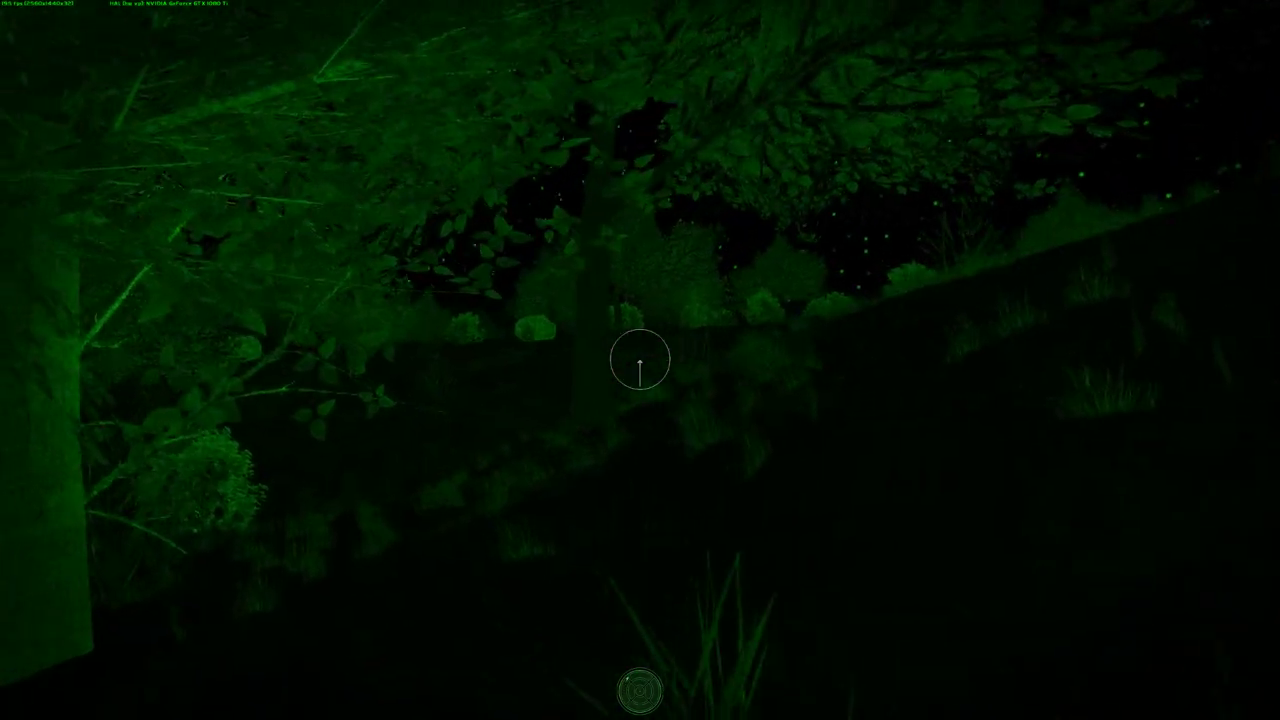
key("w")
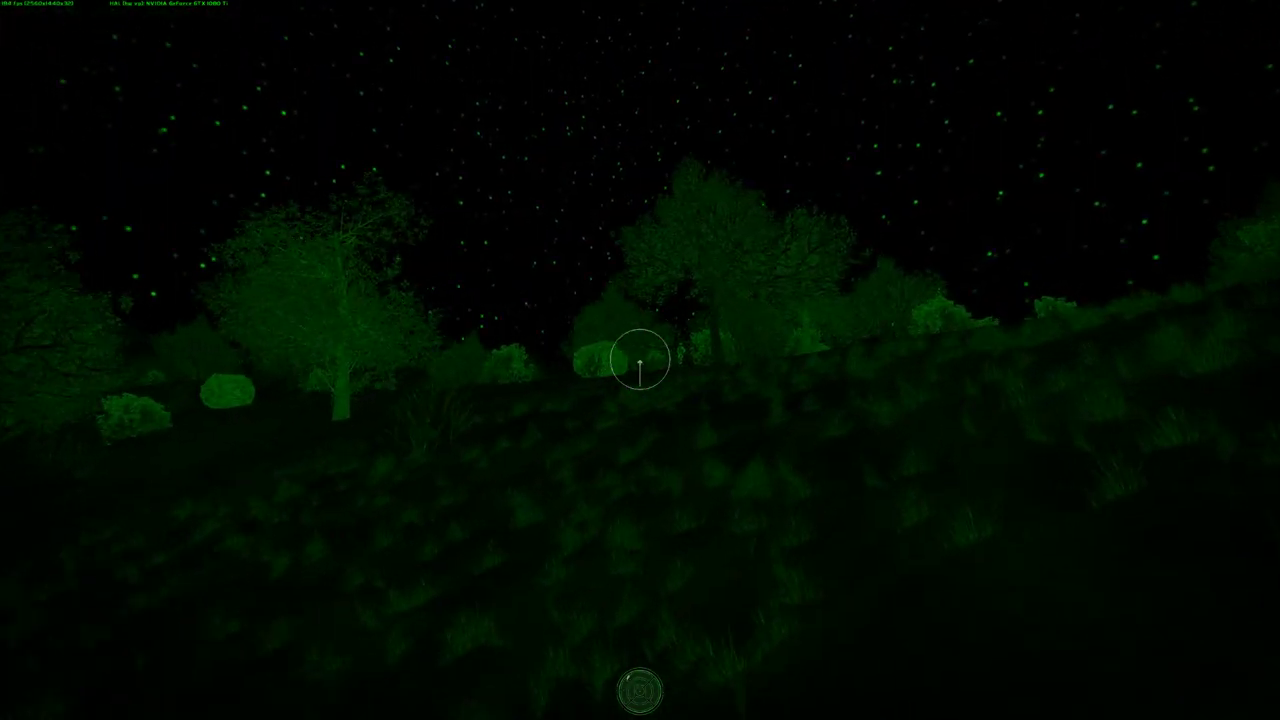
key("w")
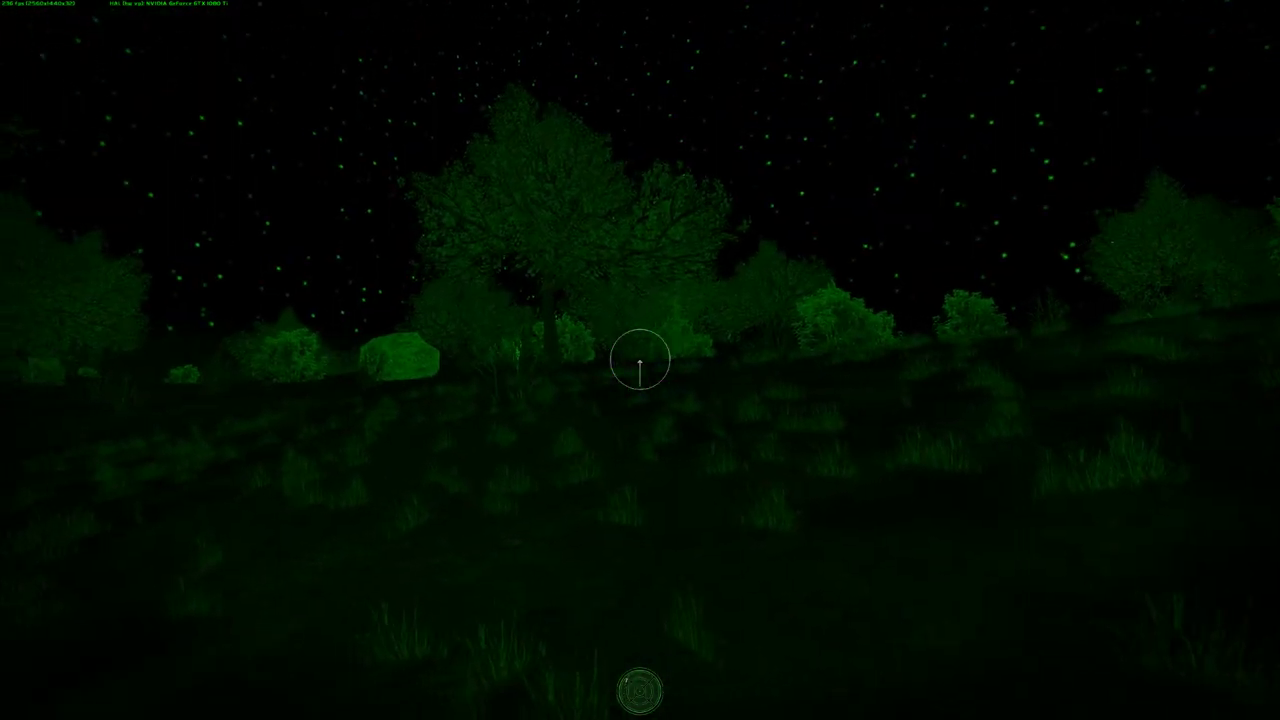
key("w")
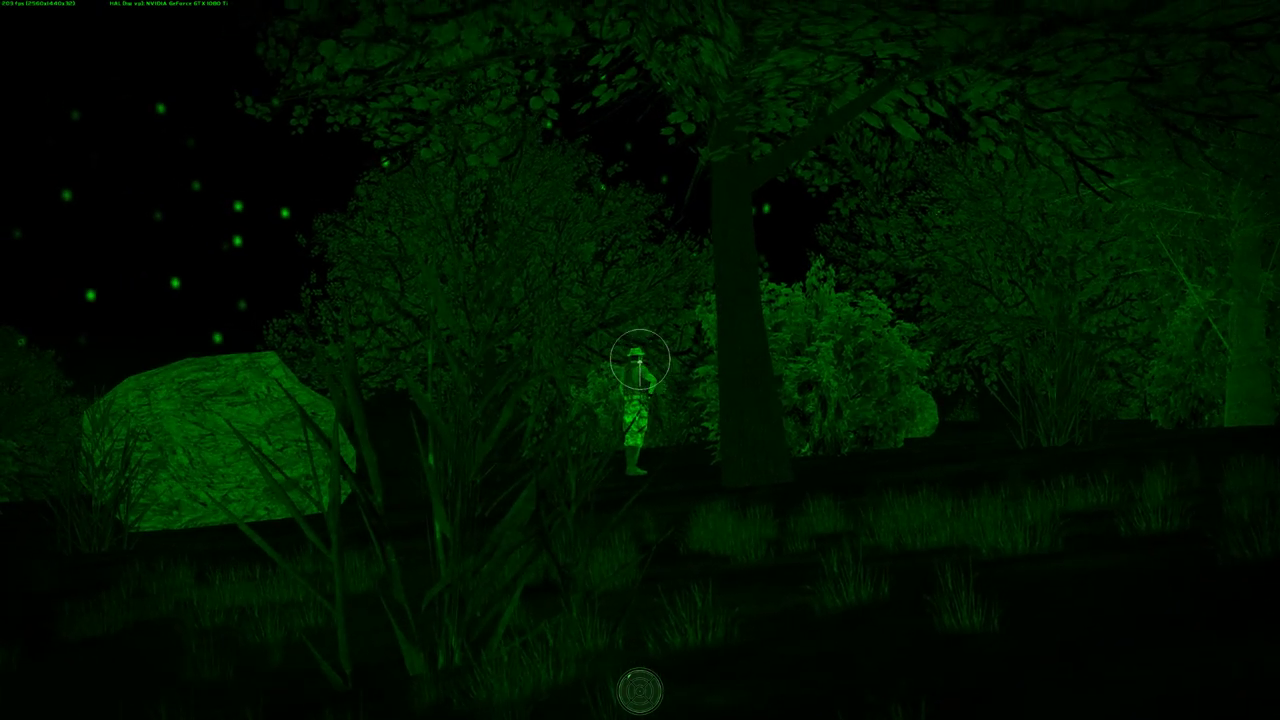
key("s")
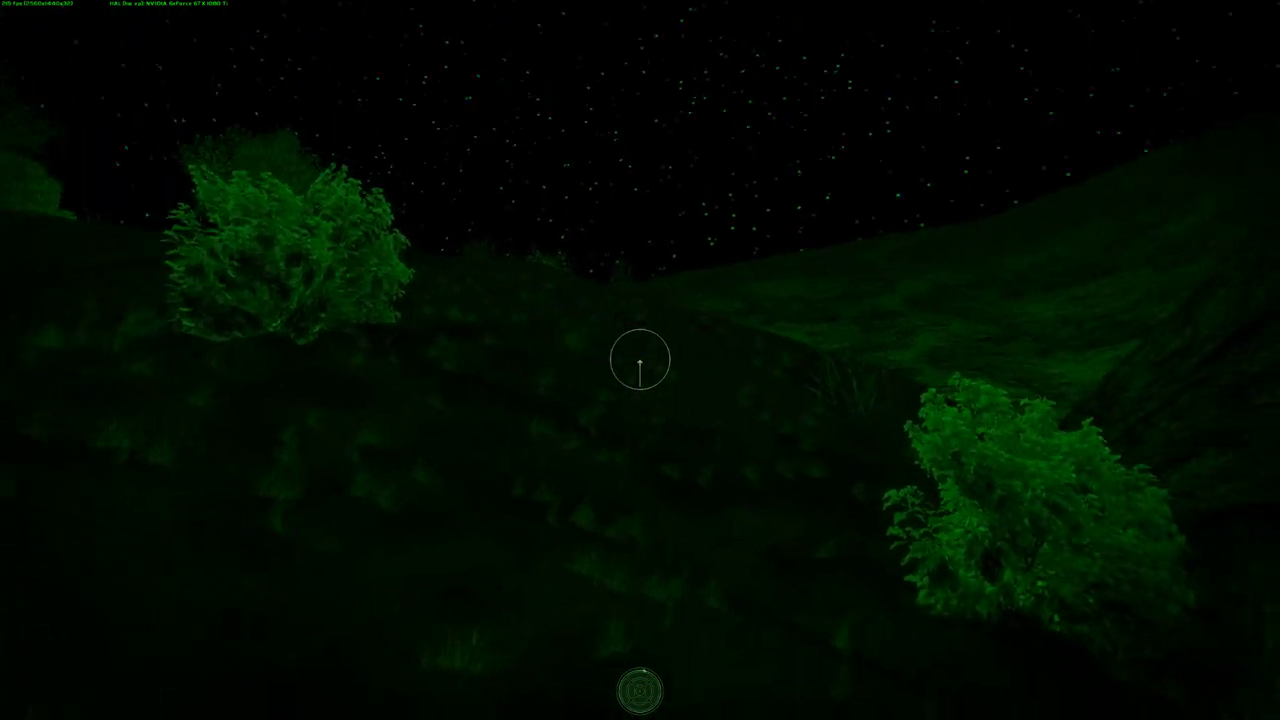
key("m")
key("m")
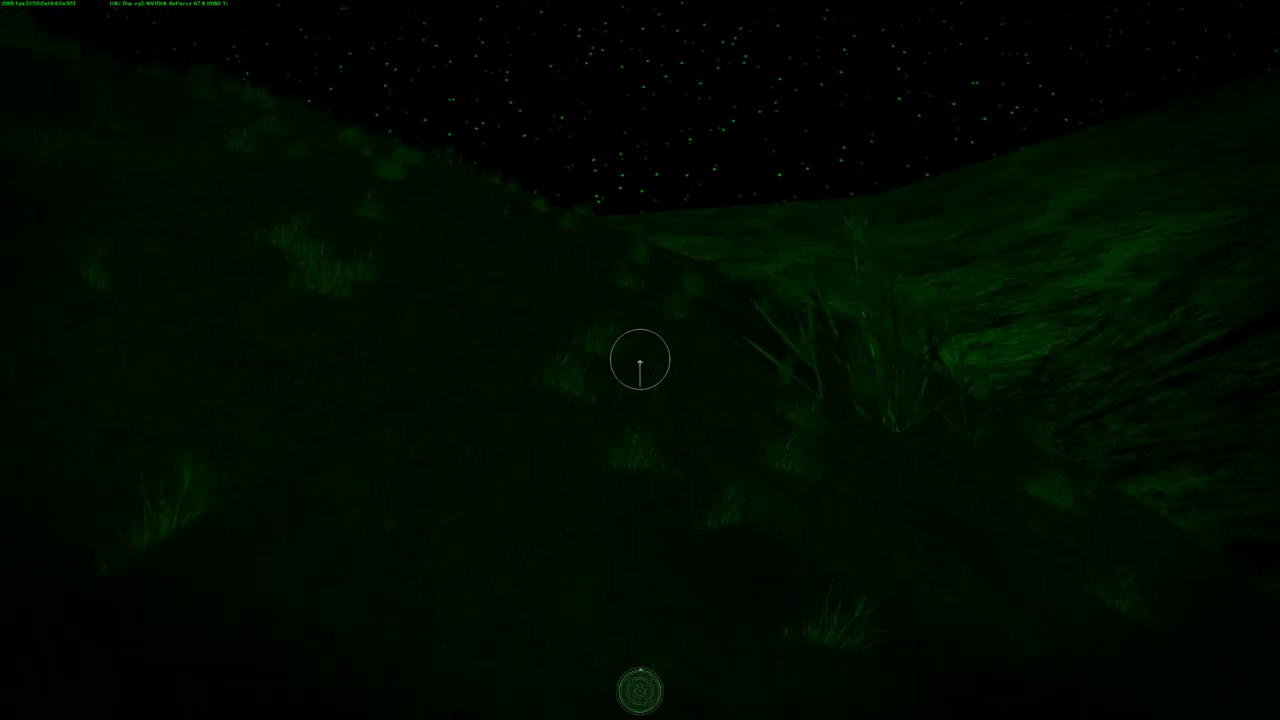